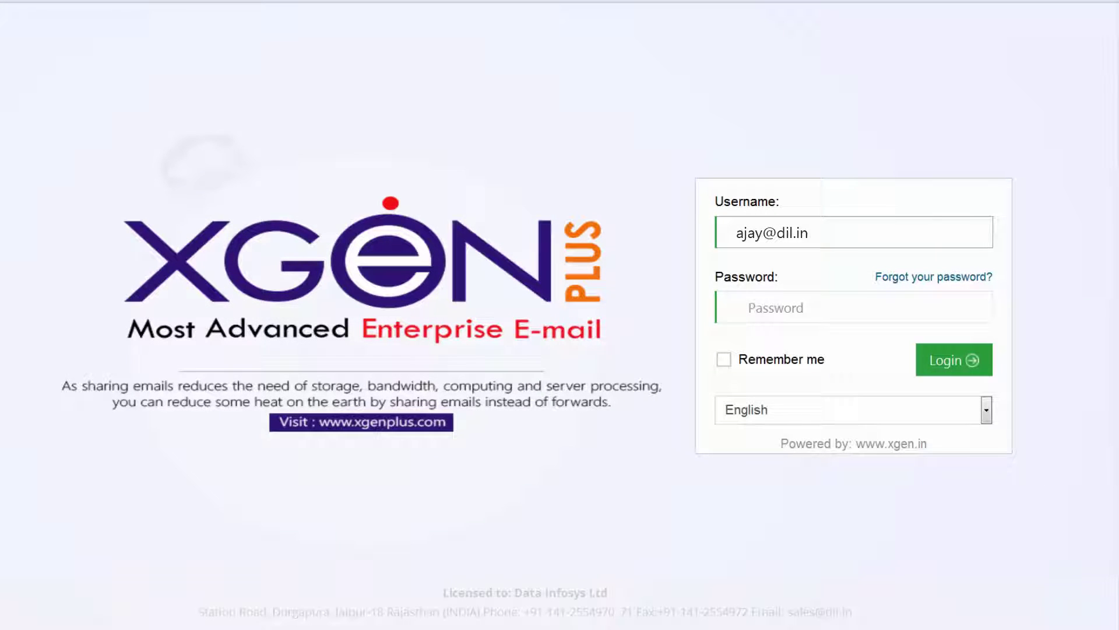
- Enter the account password on the XgenPlus login page to sign in
key("Tab")
type("*****")
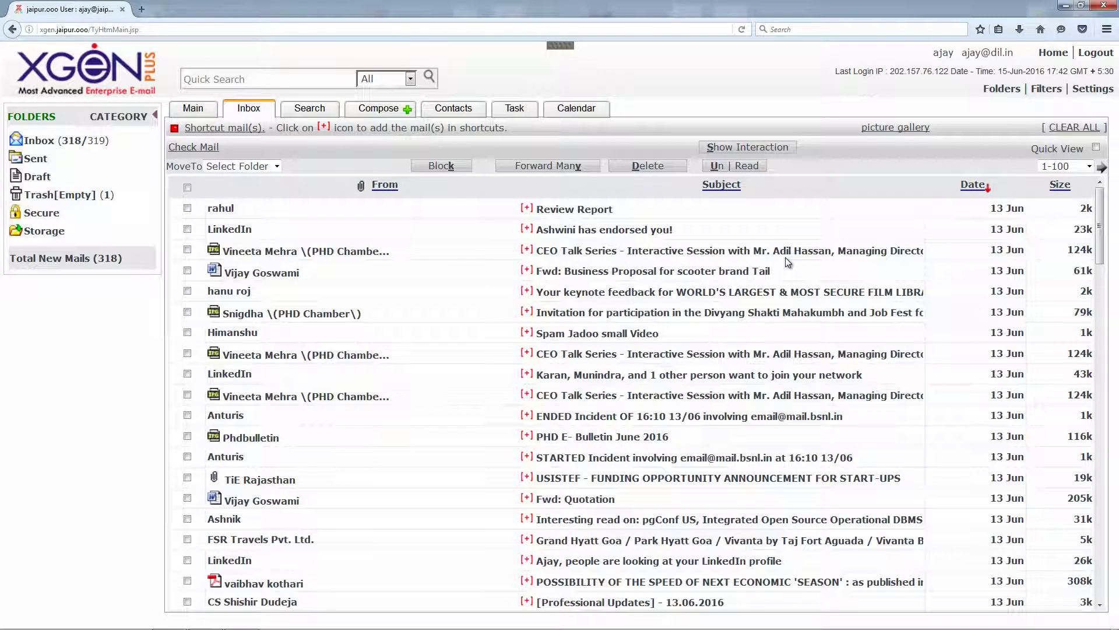
- Open Settings and expand the Connector section with its blank incoming and outgoing server forms
left_click(1092, 90)
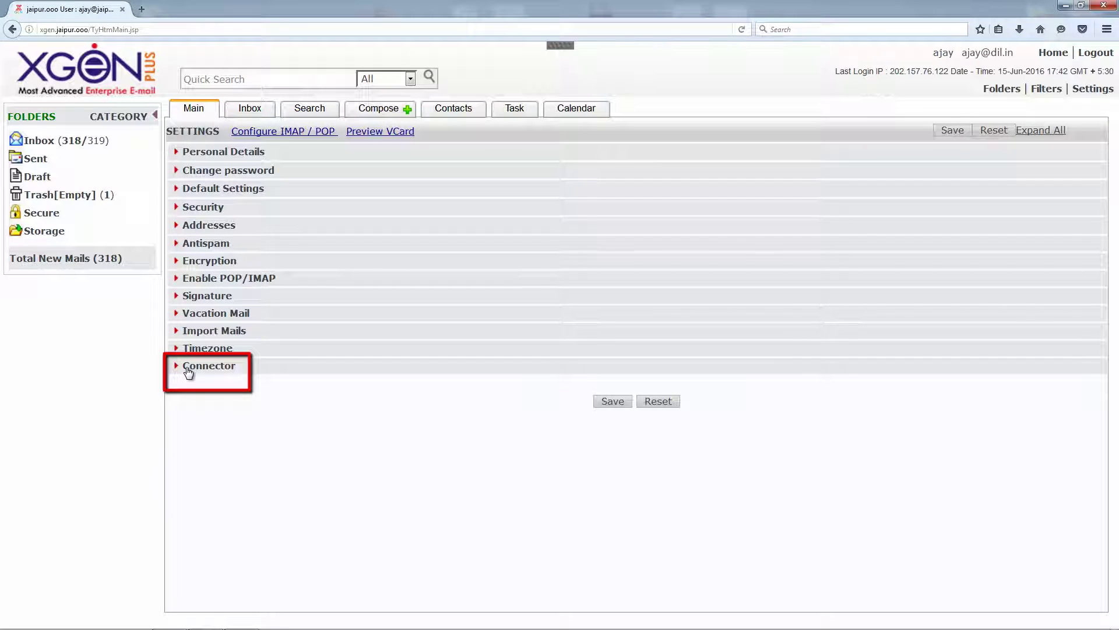
left_click(189, 368)
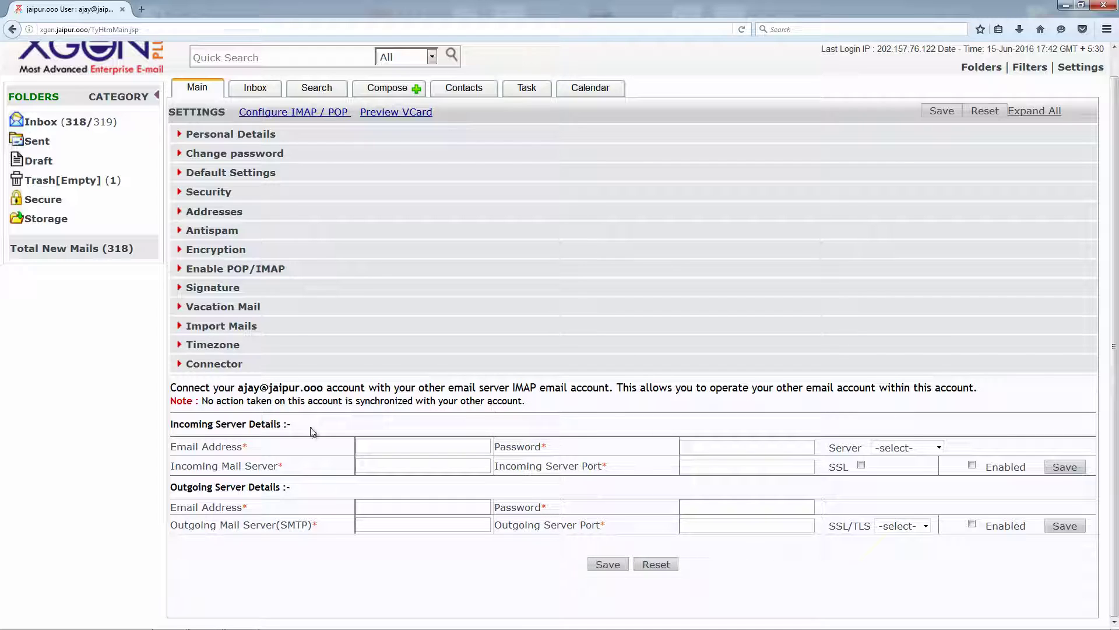
left_click_drag(174, 428, 289, 425)
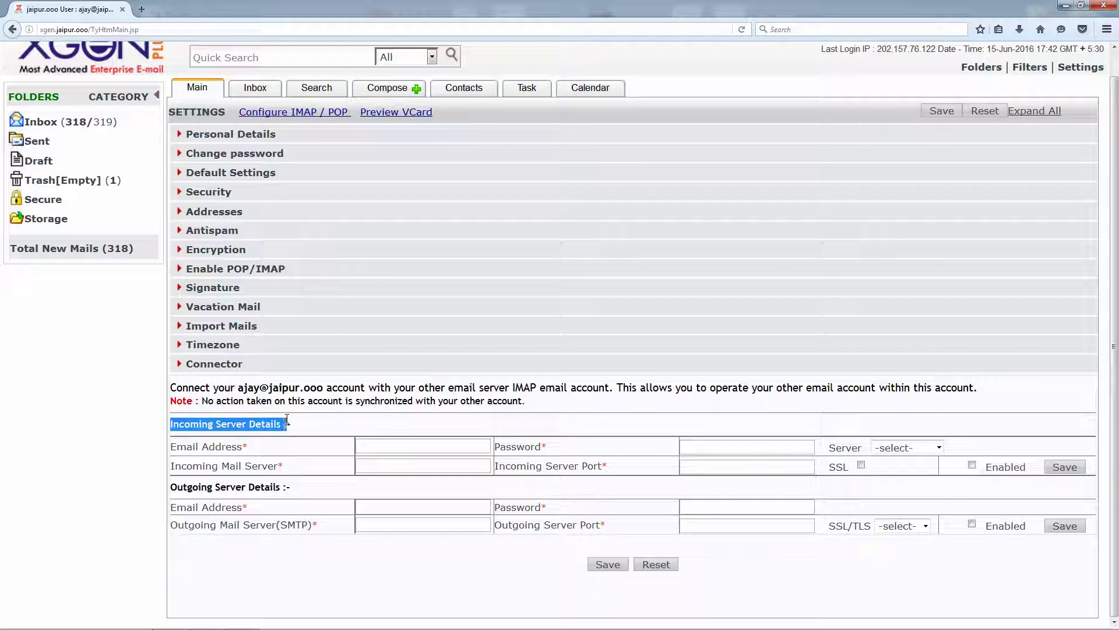
left_click(216, 487)
triple_click(217, 486)
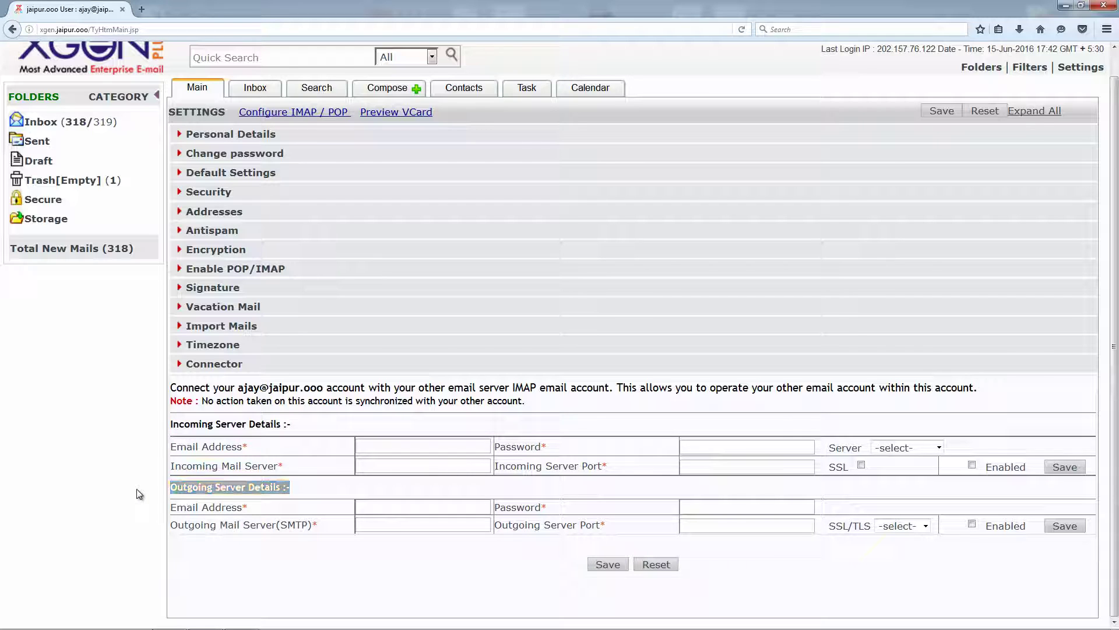
left_click(241, 540)
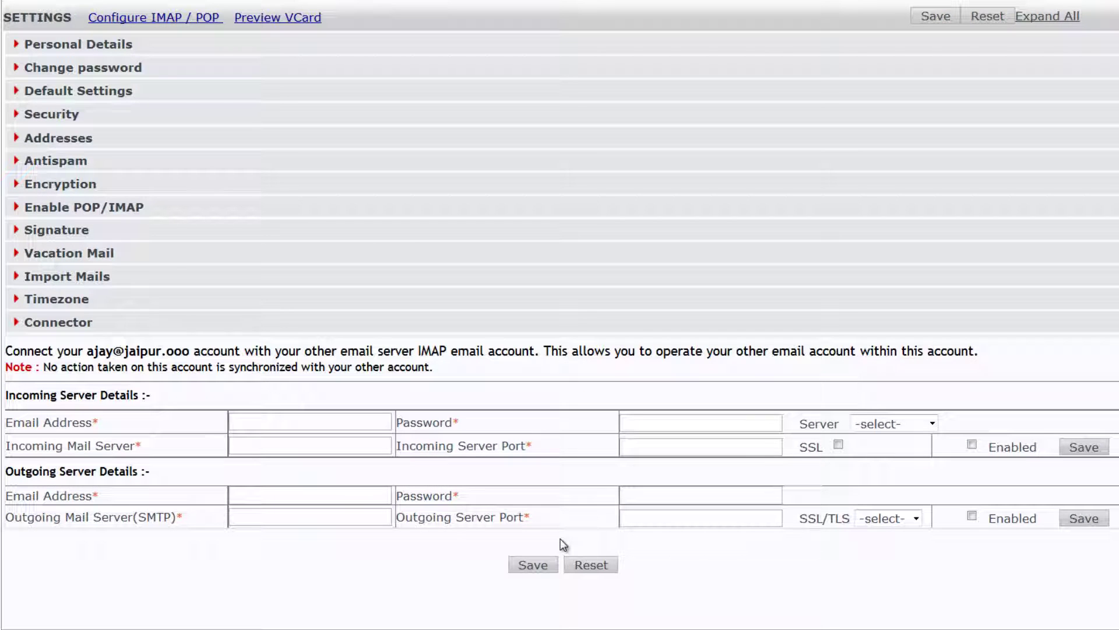
- Set the connector's server preset to office 365 instead of google app
left_click(899, 427)
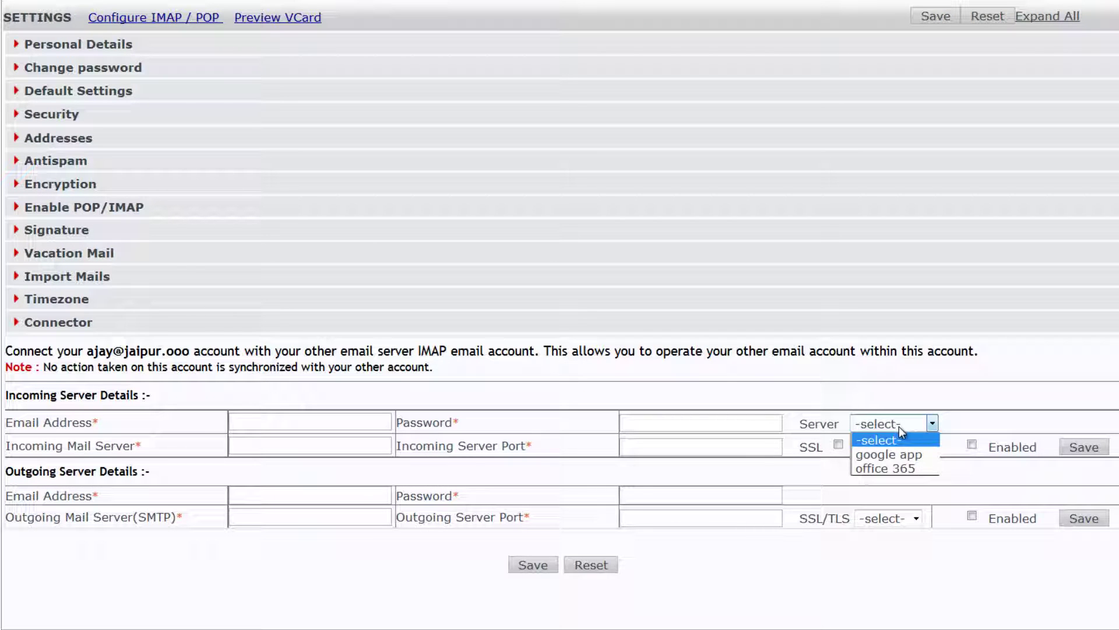
left_click(897, 456)
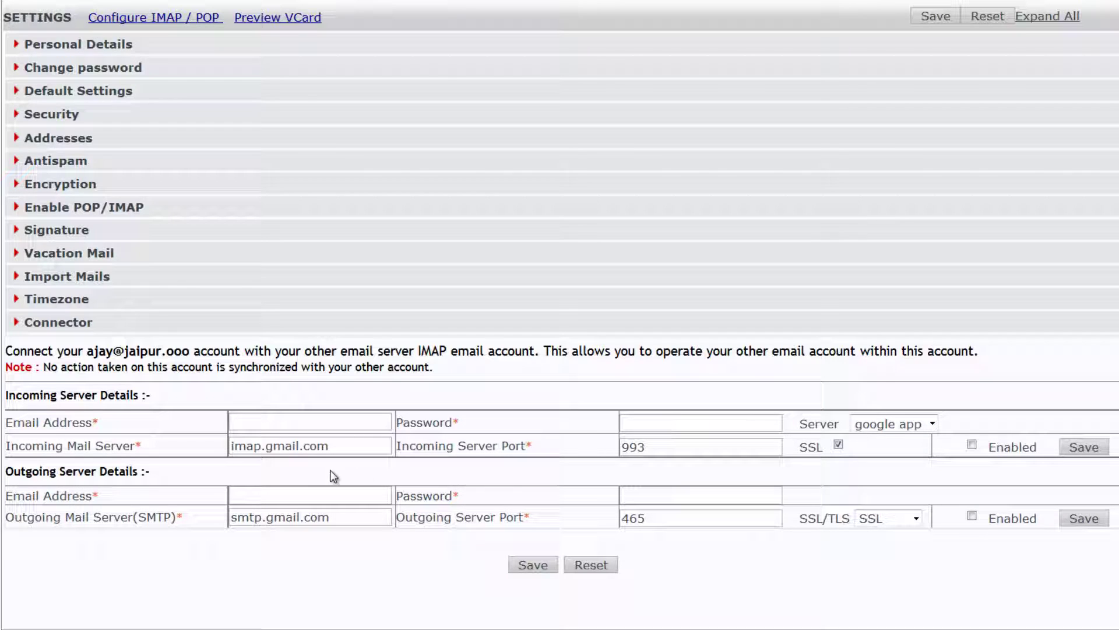
left_click(896, 428)
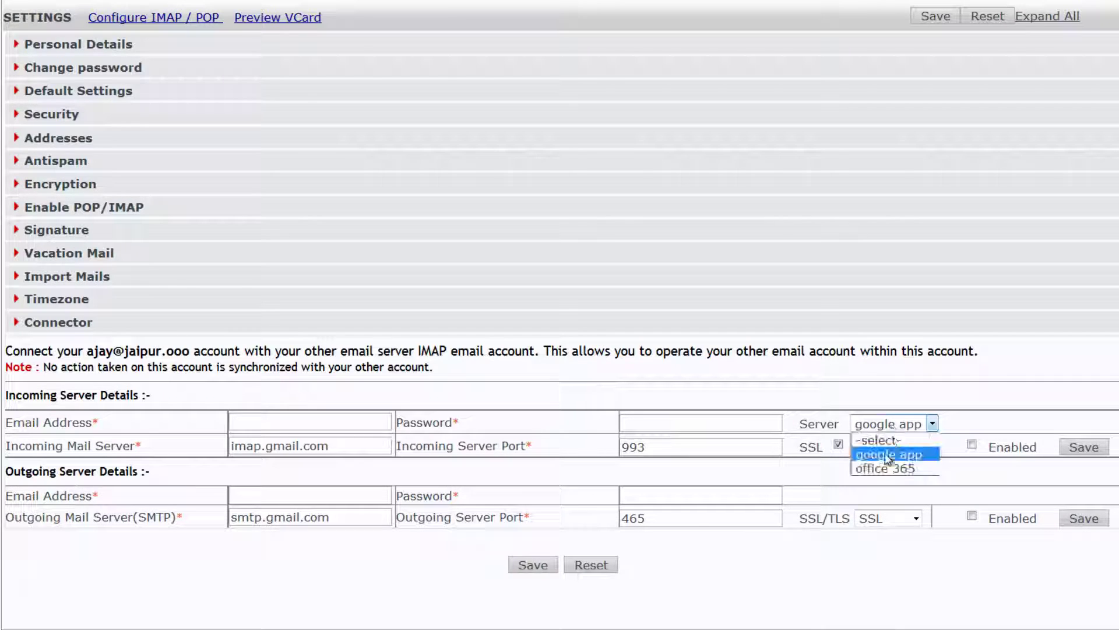
left_click(887, 468)
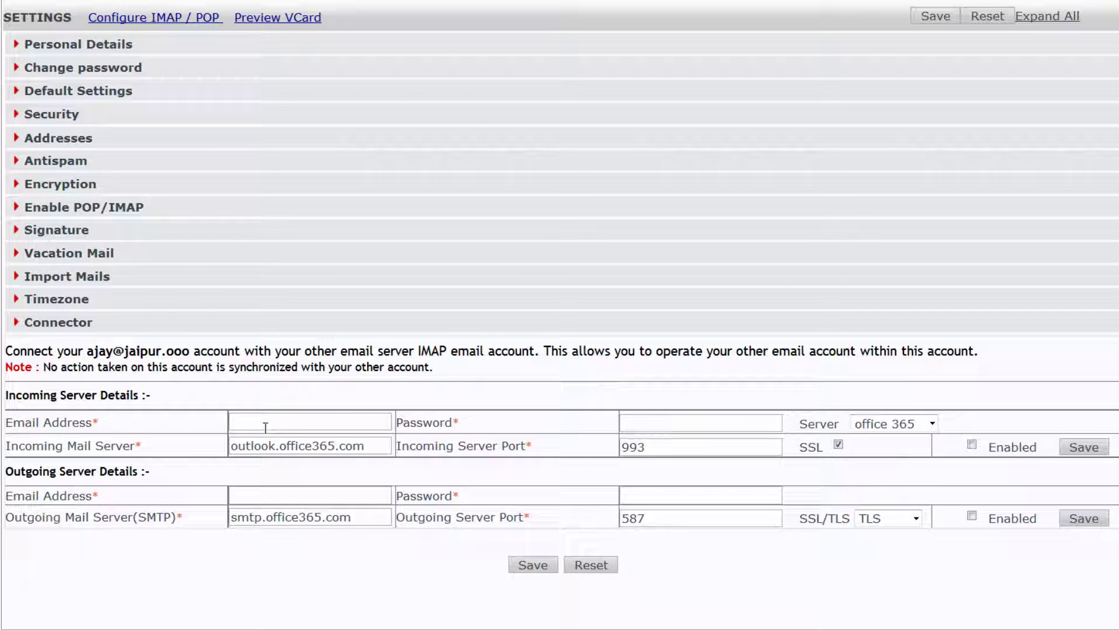
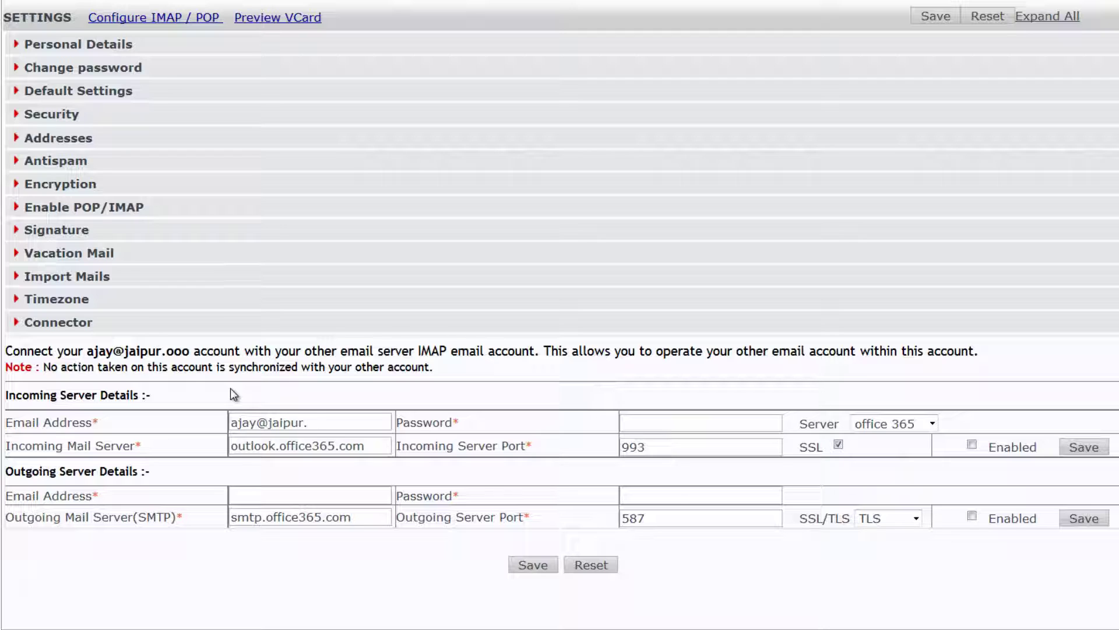
- Fill in the account's email address and password under Incoming Server Details
key("Tab")
type("••••")
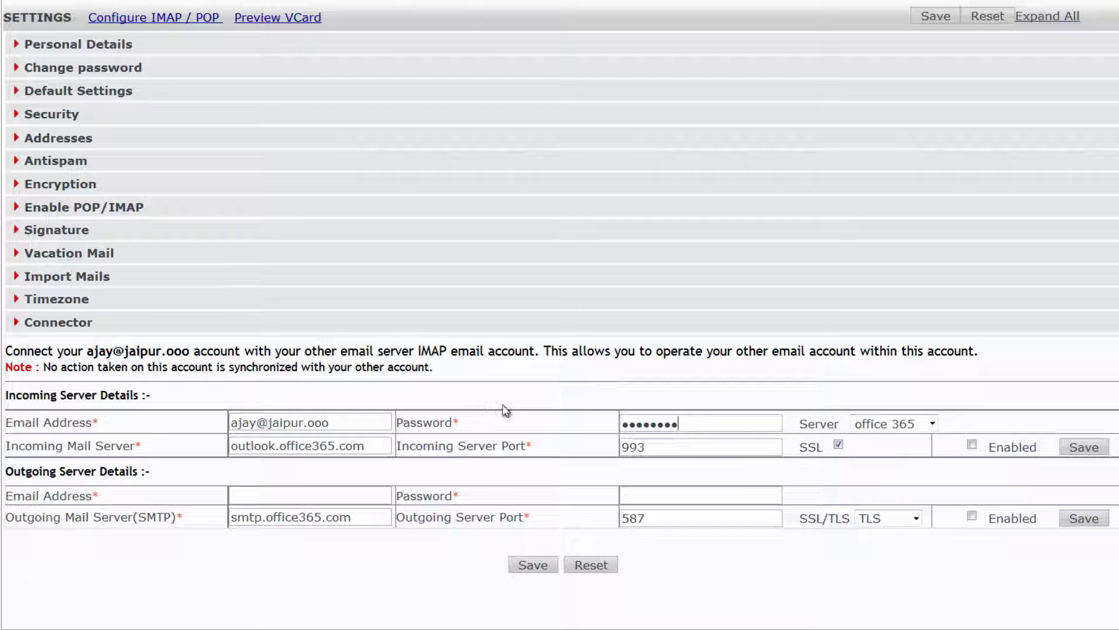
- Enable the incoming Office 365 connector, verify the connection, and save it as Active
left_click(971, 444)
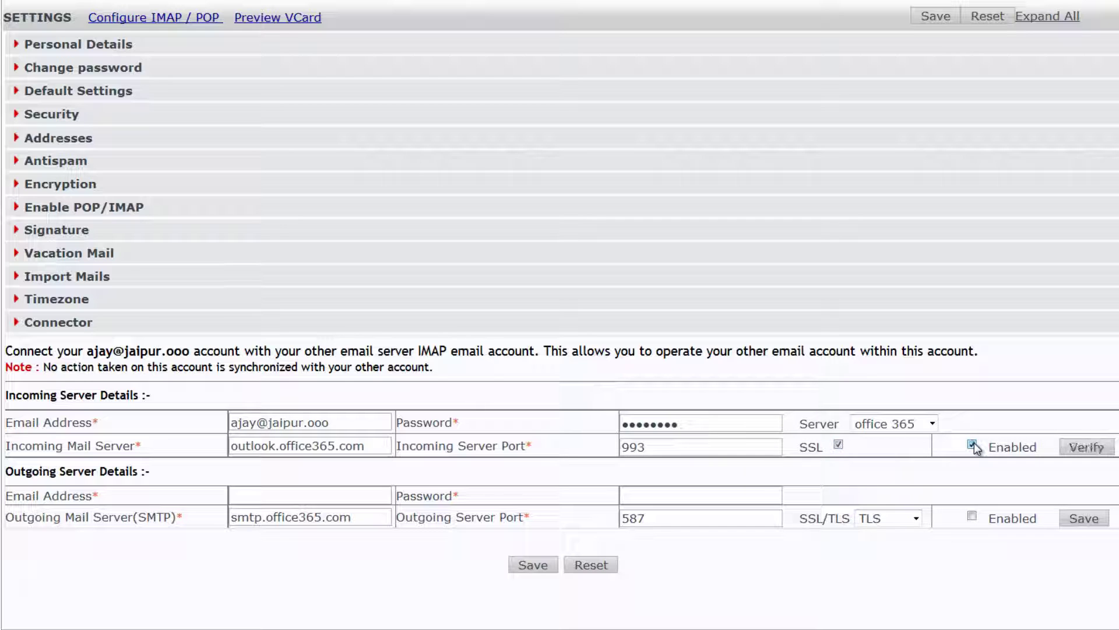
left_click(1089, 449)
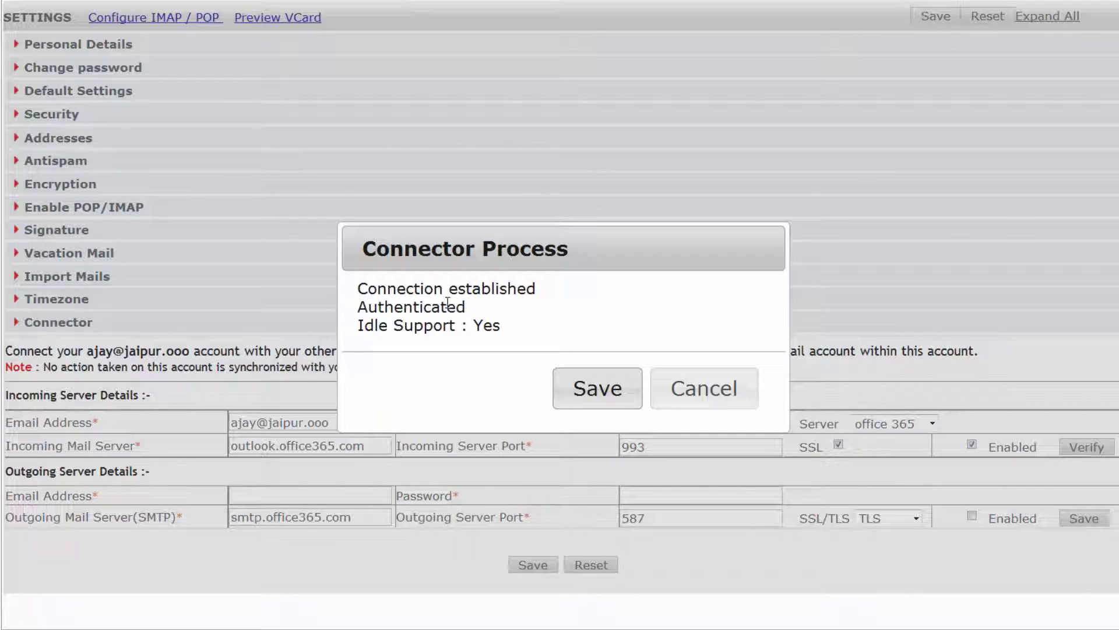
left_click(585, 390)
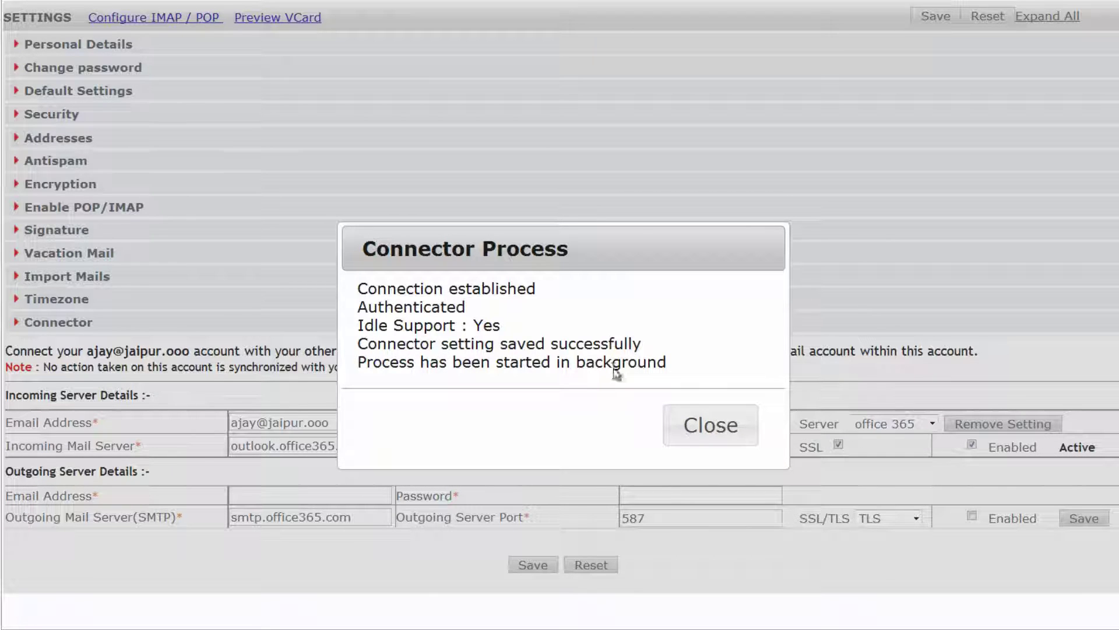
left_click(681, 424)
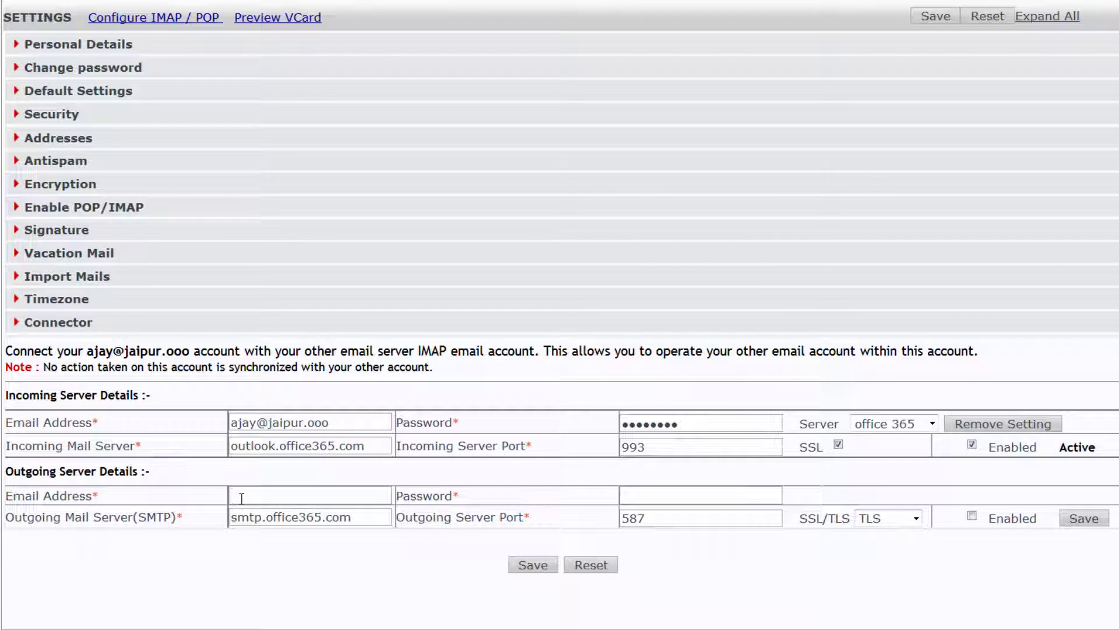
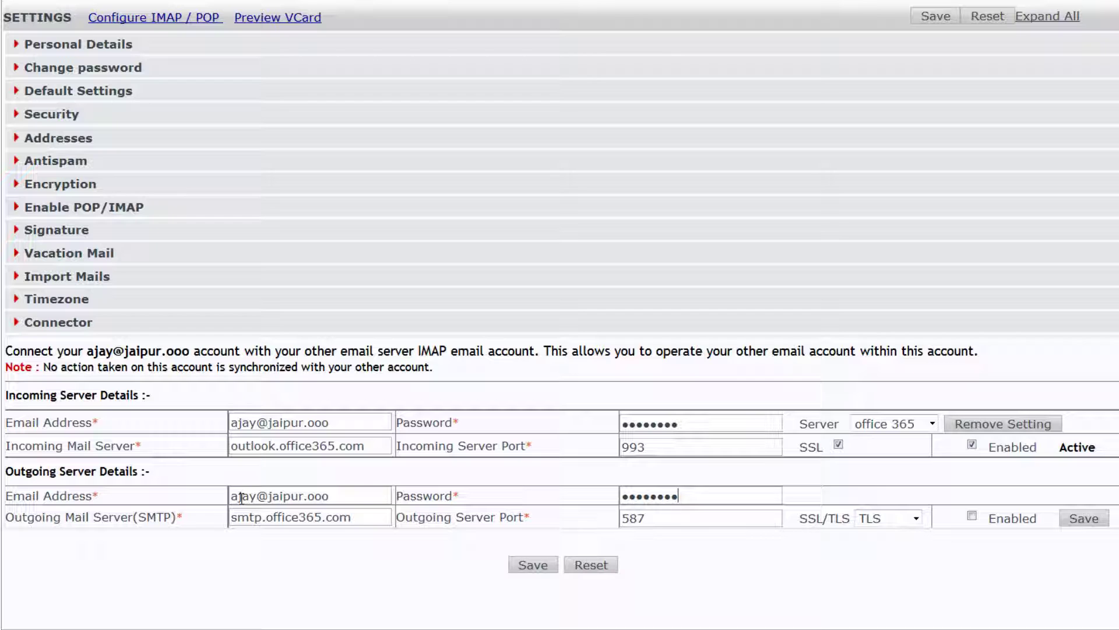
- Enter the outgoing email, enable and verify the outgoing connector, and save all settings
left_click(972, 515)
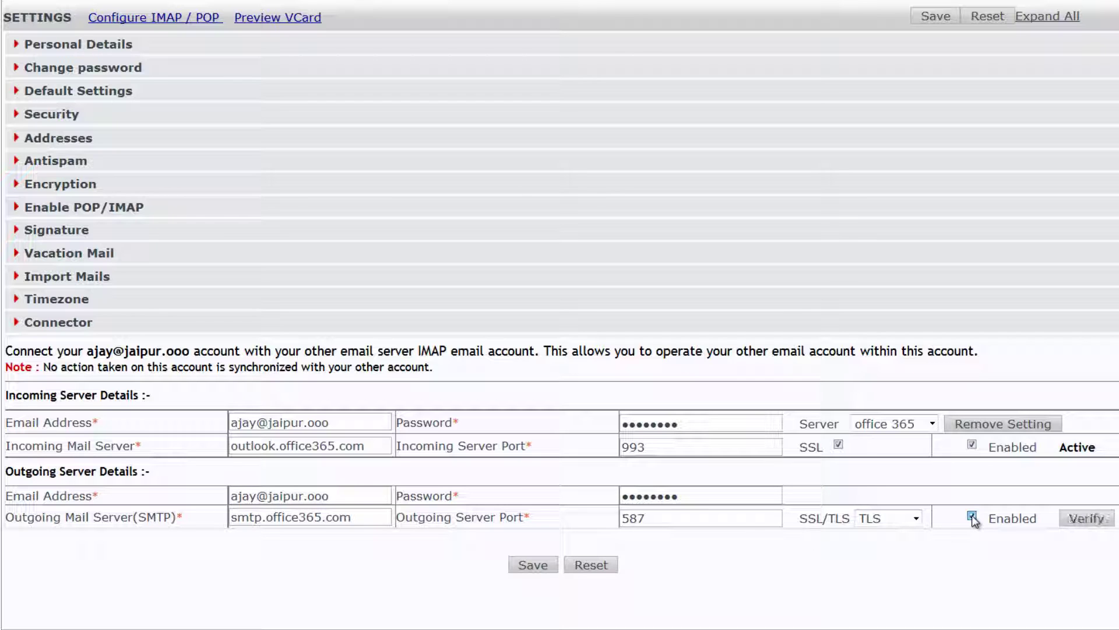
left_click(1086, 521)
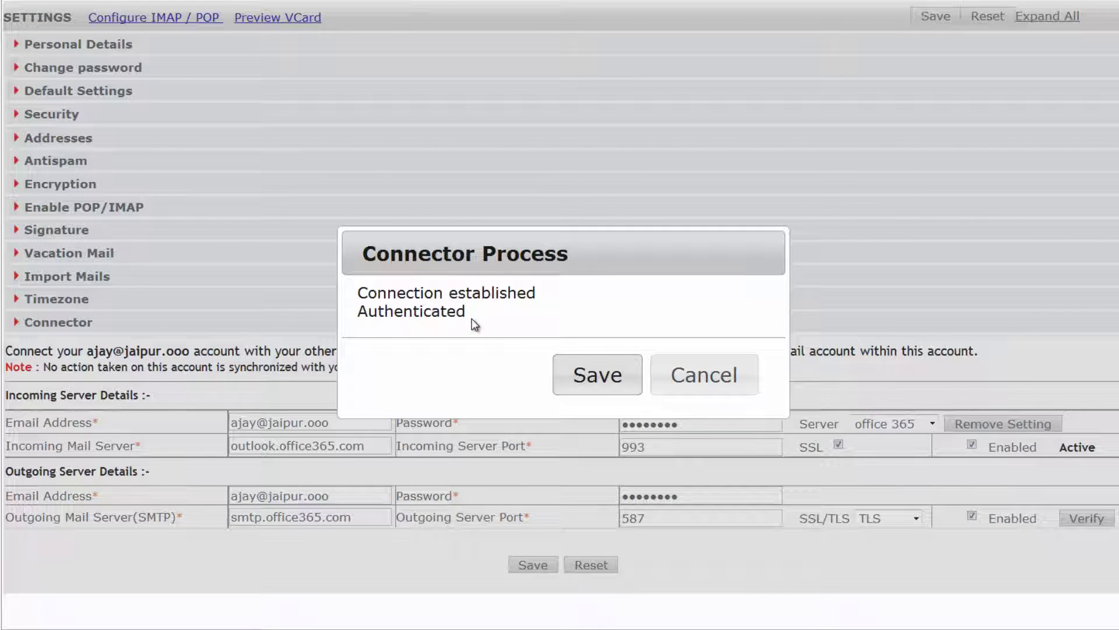
left_click(594, 375)
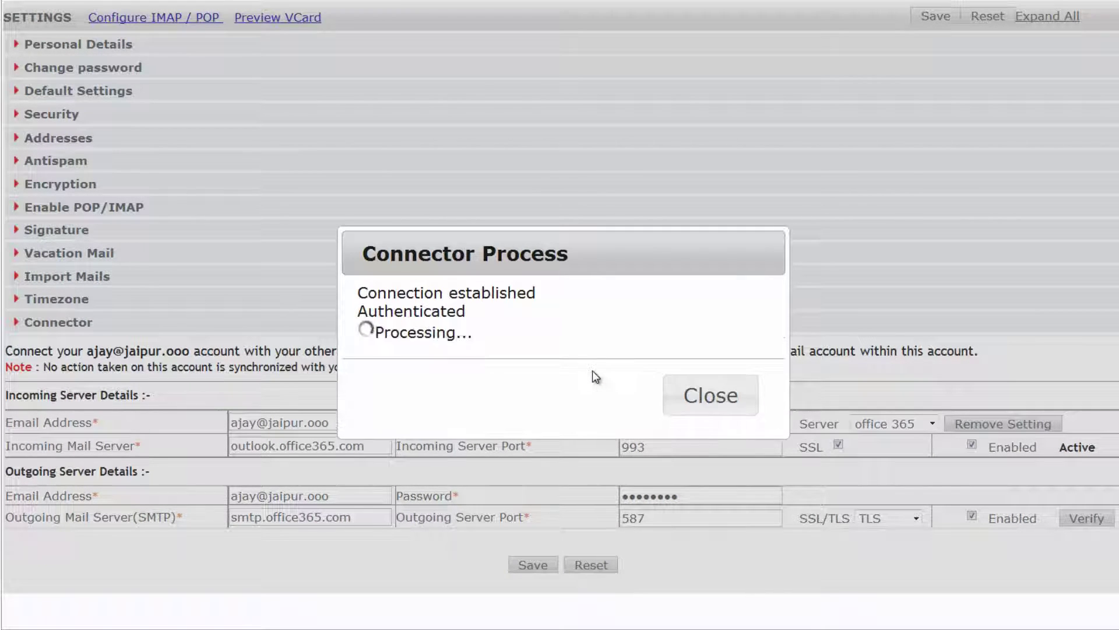
left_click(696, 409)
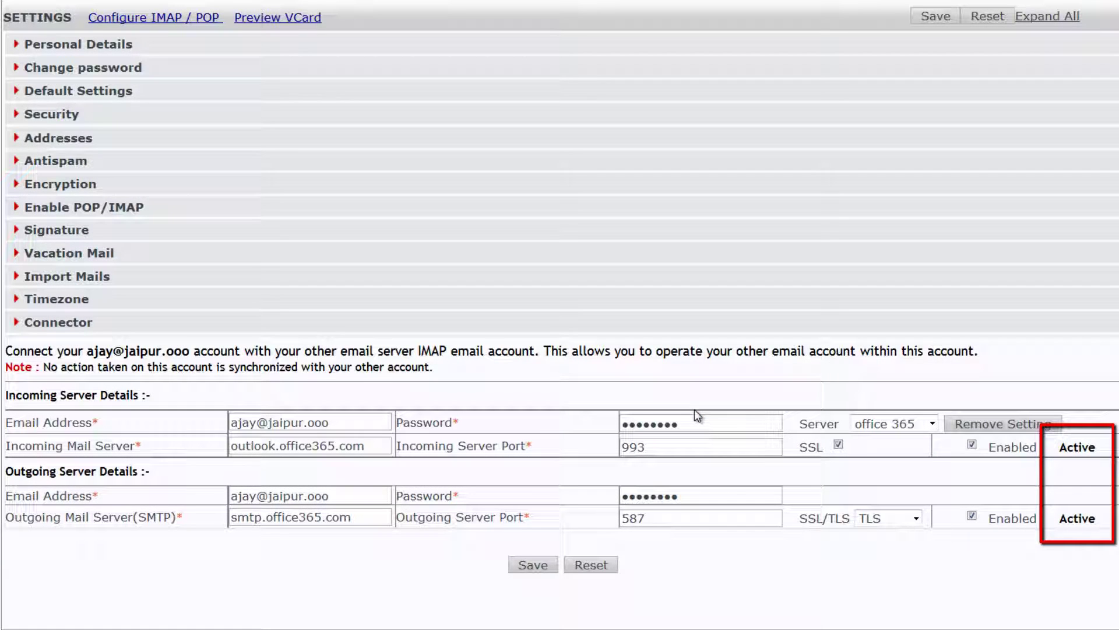
left_click(530, 565)
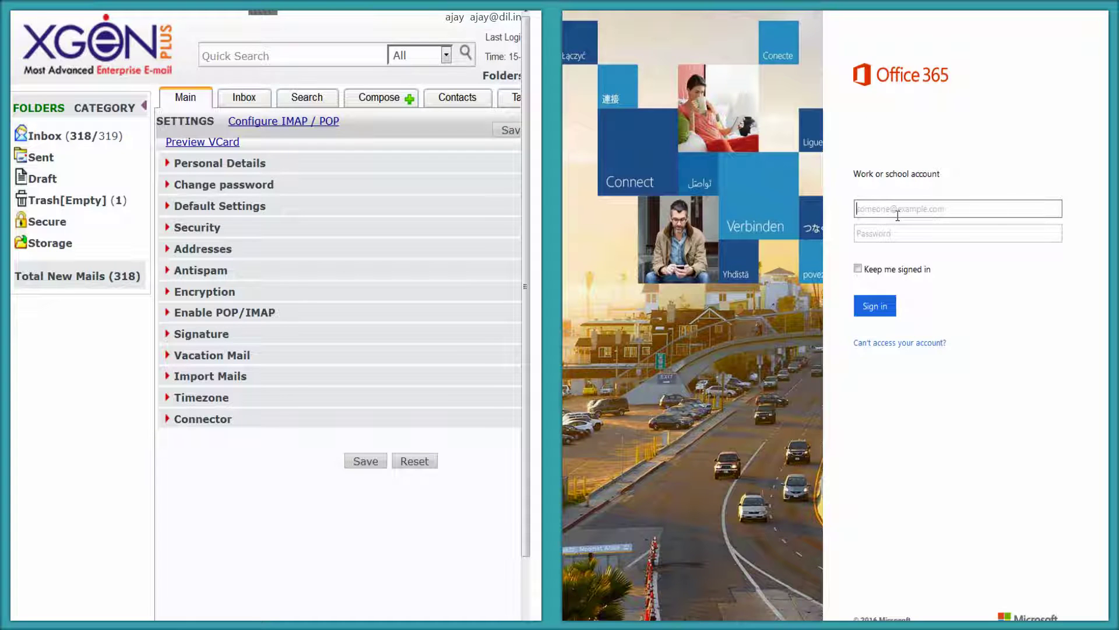
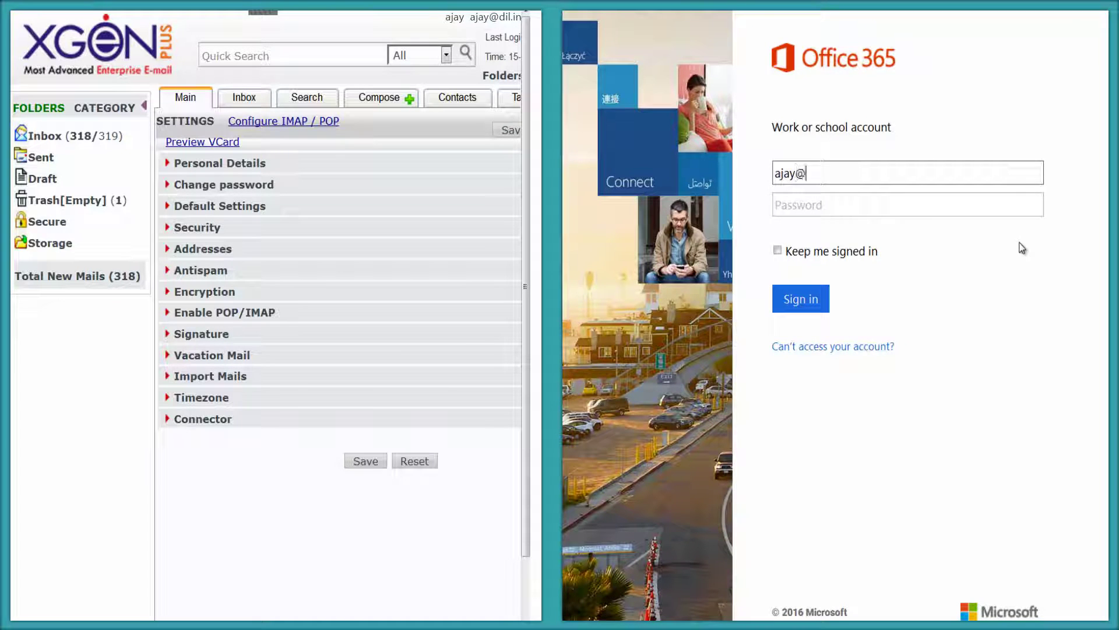
- Sign in to Outlook with the Office 365 email and password, then expand XgenPlus Storage
left_click(852, 205)
type("*******")
key("Return")
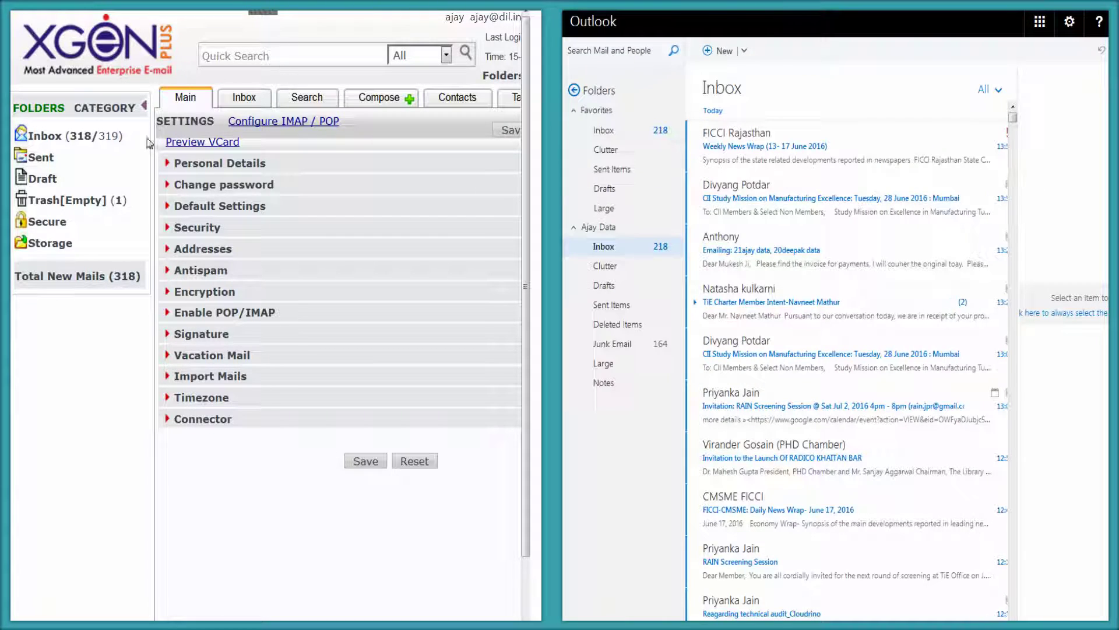
left_click(41, 249)
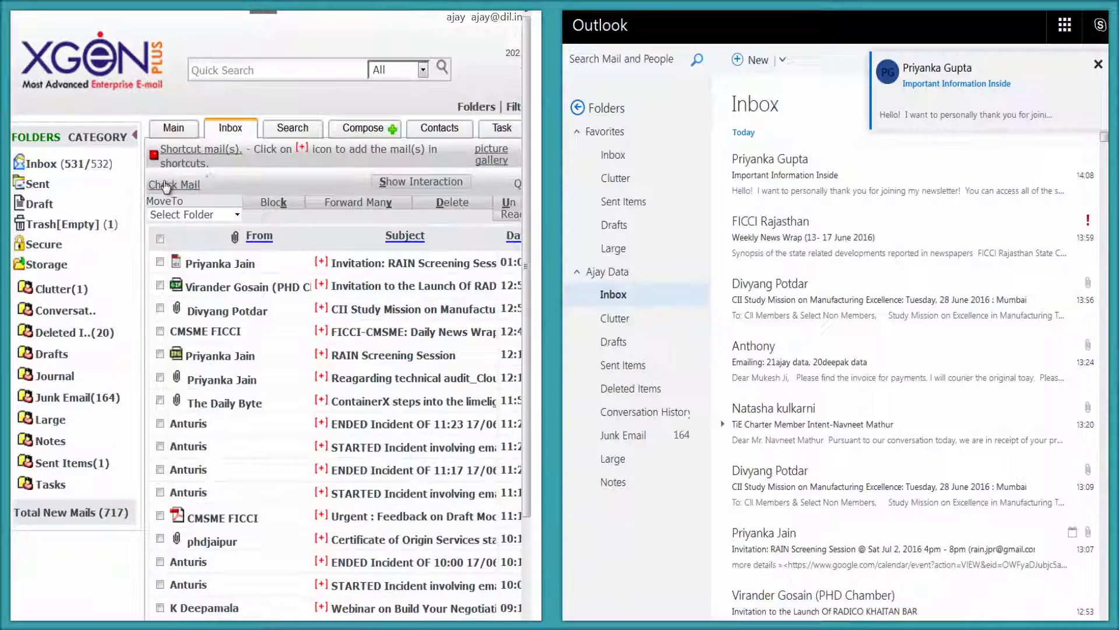
- Fetch the 'Important Information Inside' mail, select it in both inboxes, and start a new message
left_click(171, 171)
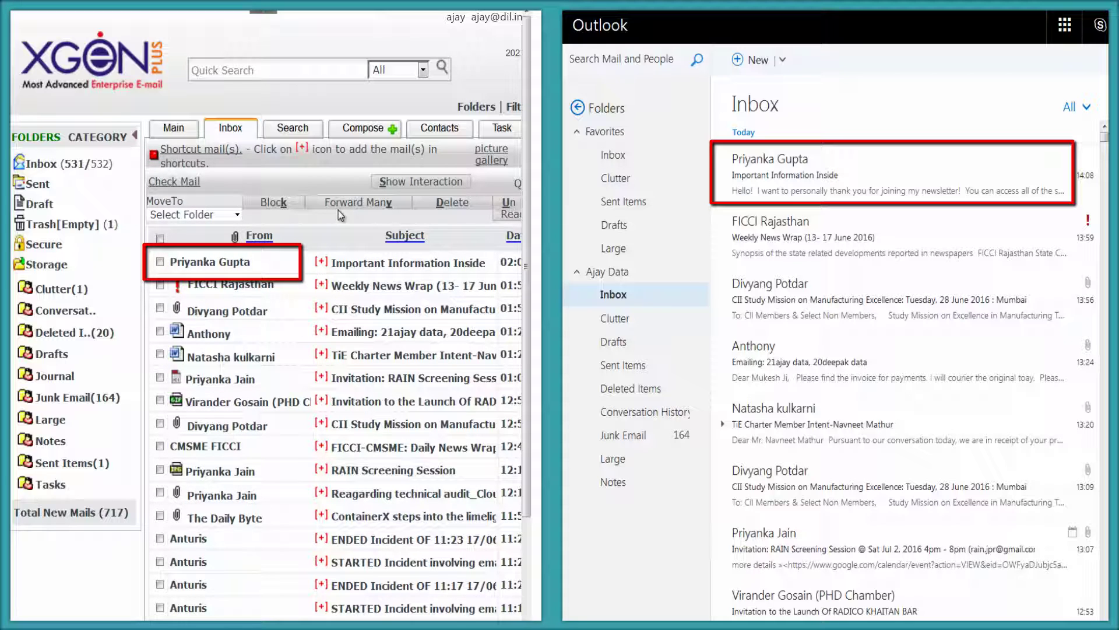
left_click(160, 262)
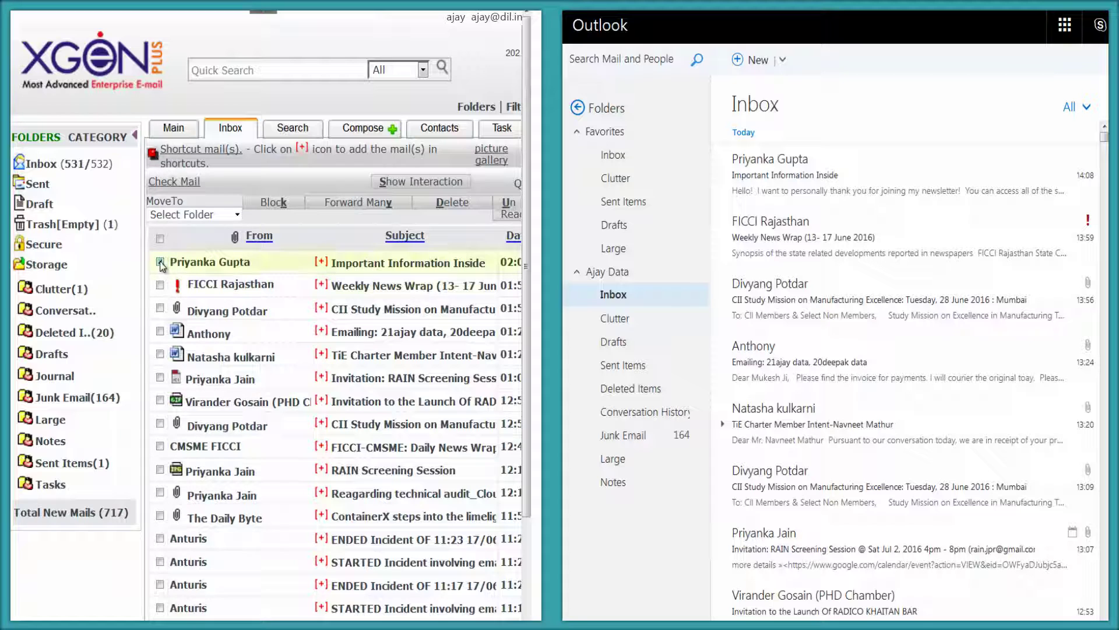
left_click(784, 158)
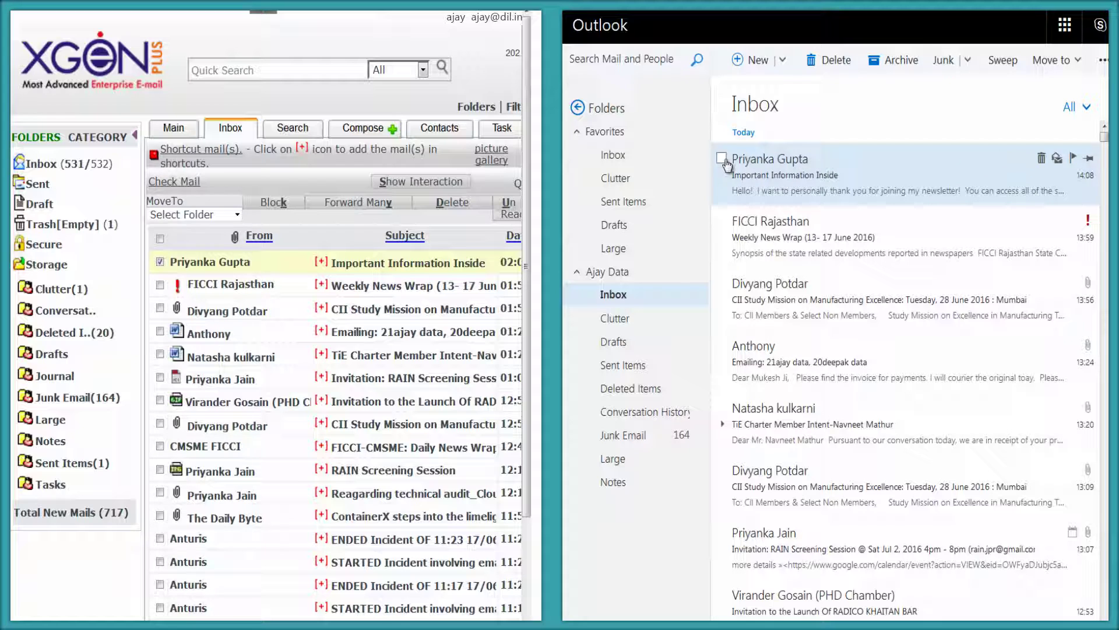
left_click(721, 158)
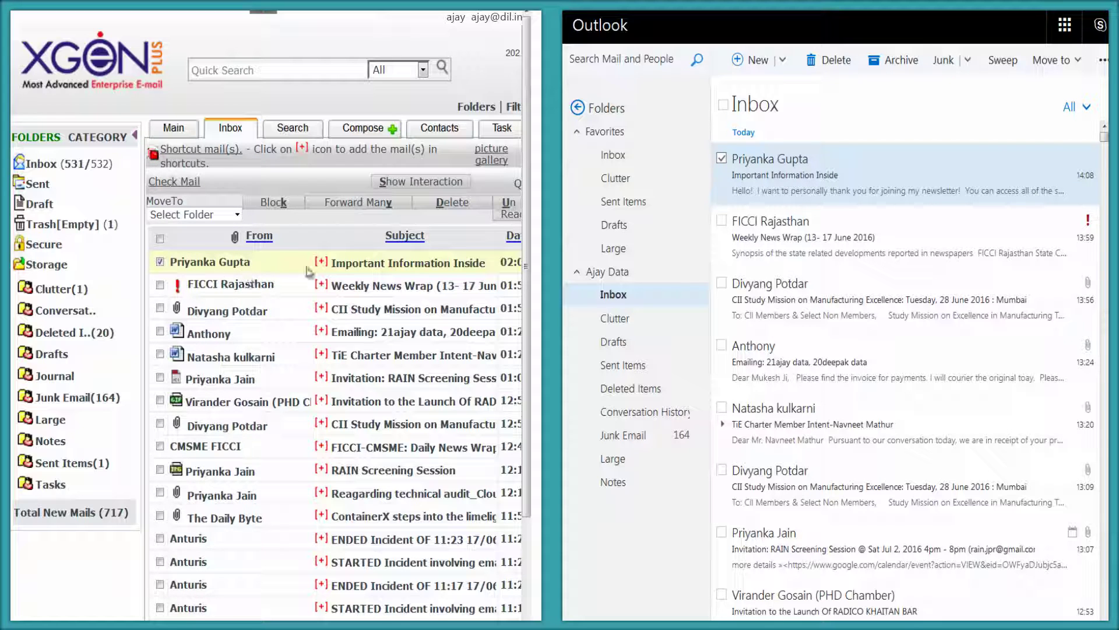
left_click(363, 129)
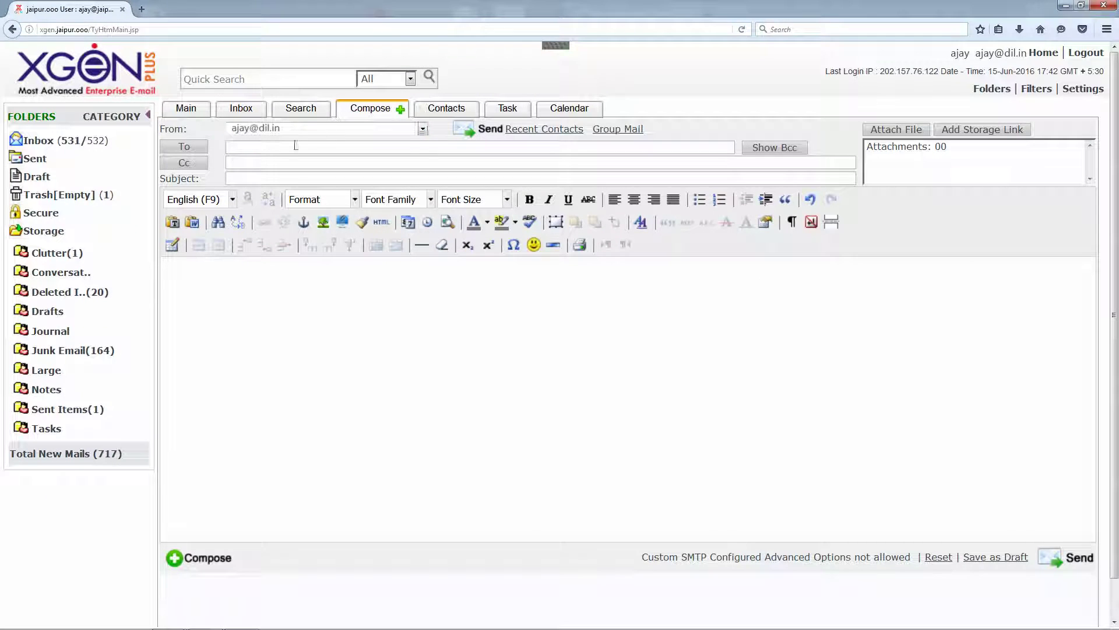
- Enter subject 'Connector - A New way to co-exist with any other email account' and the announcement opening
left_click(249, 178)
type("Connector - A New way to co-exist with any other email account")
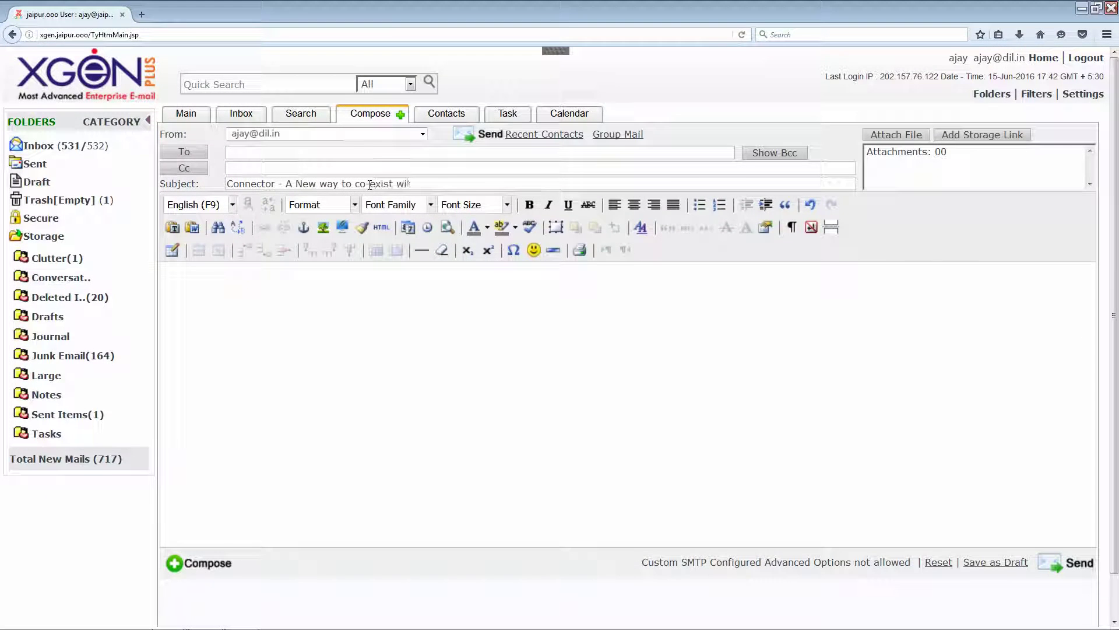
left_click(326, 270)
type("Hello,")
key("Return")
type("Greetings!!")
key("Return")
type("Xgenplus has co")
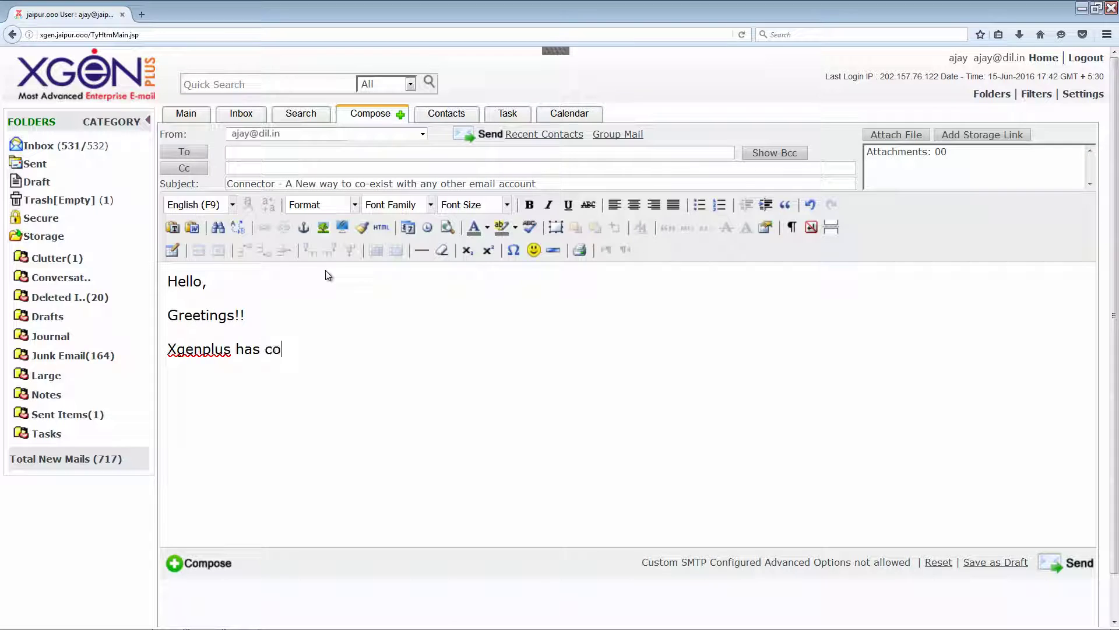
type("me up with another mesmerizing feature \"connector\" thr")
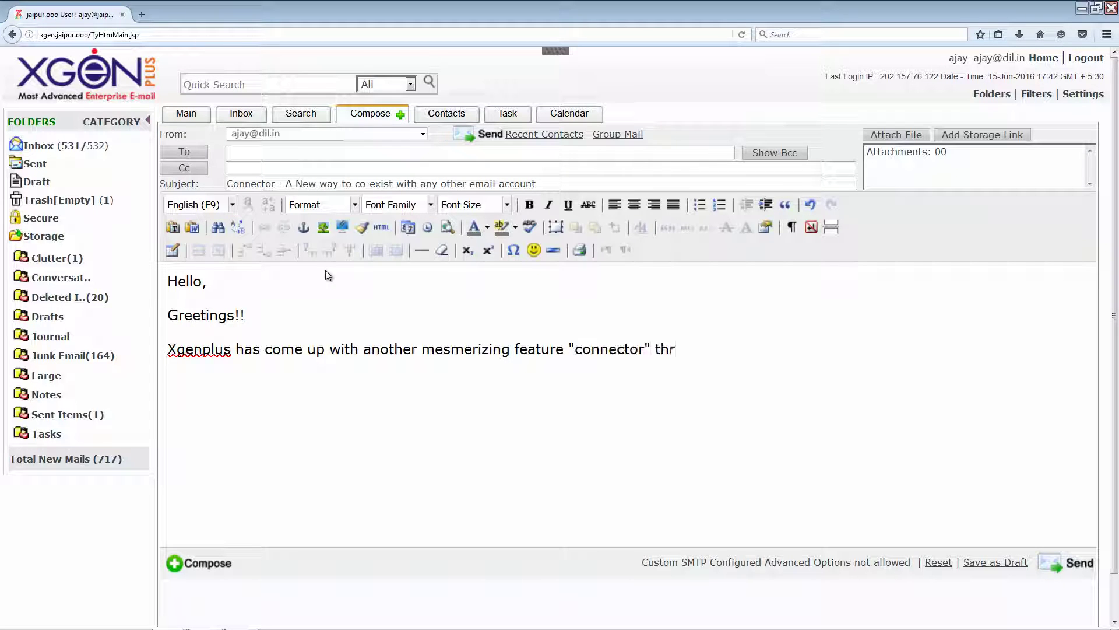
type("ough which user can now sync their different email servers mail box with XgenPlus account through IMAP settings.")
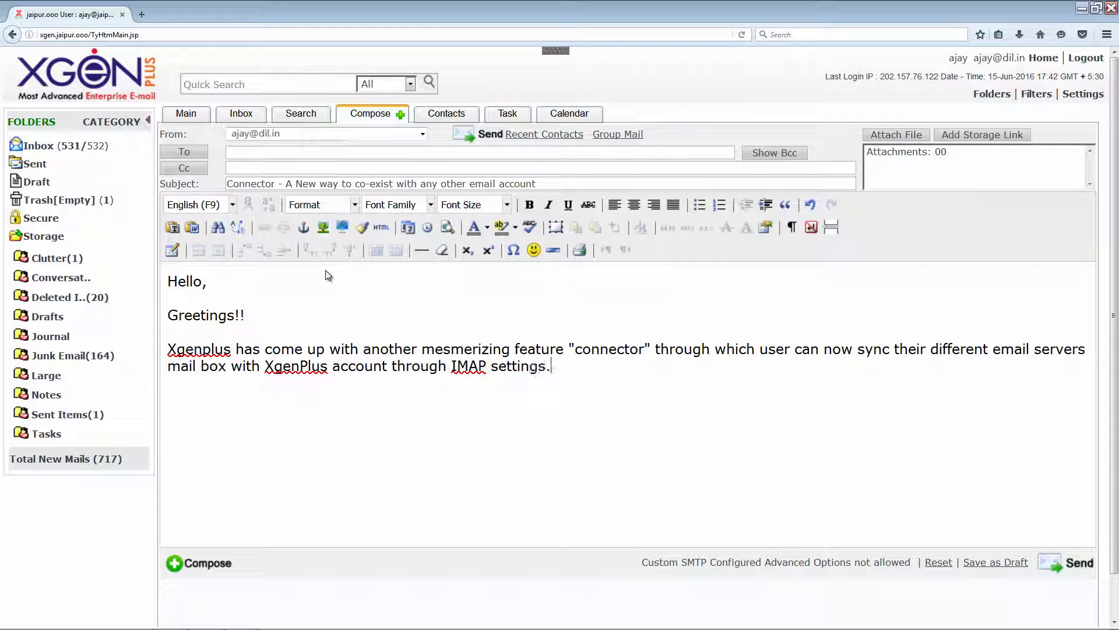
- Finish the body with the benefits paragraph, 'Stay Connected!!', and a 'Warm Regards,' sign-off with sender's name
key("Return")
type("Users can get all emails ")
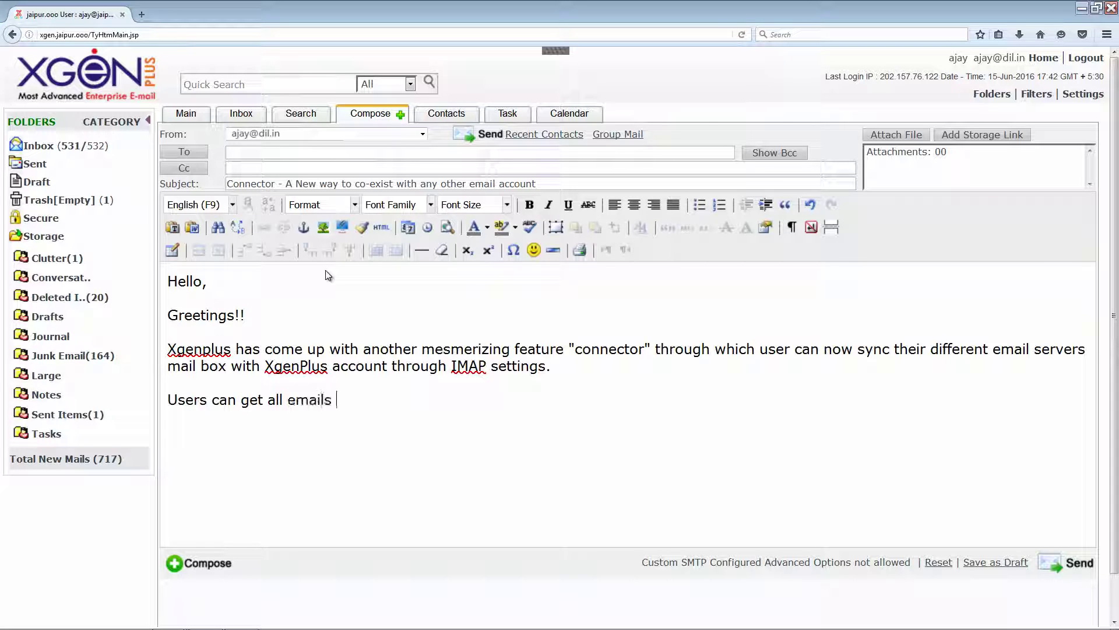
type("and folders and even new mails from their different email servers and can send email from XgenPlus with the name of another email server account.")
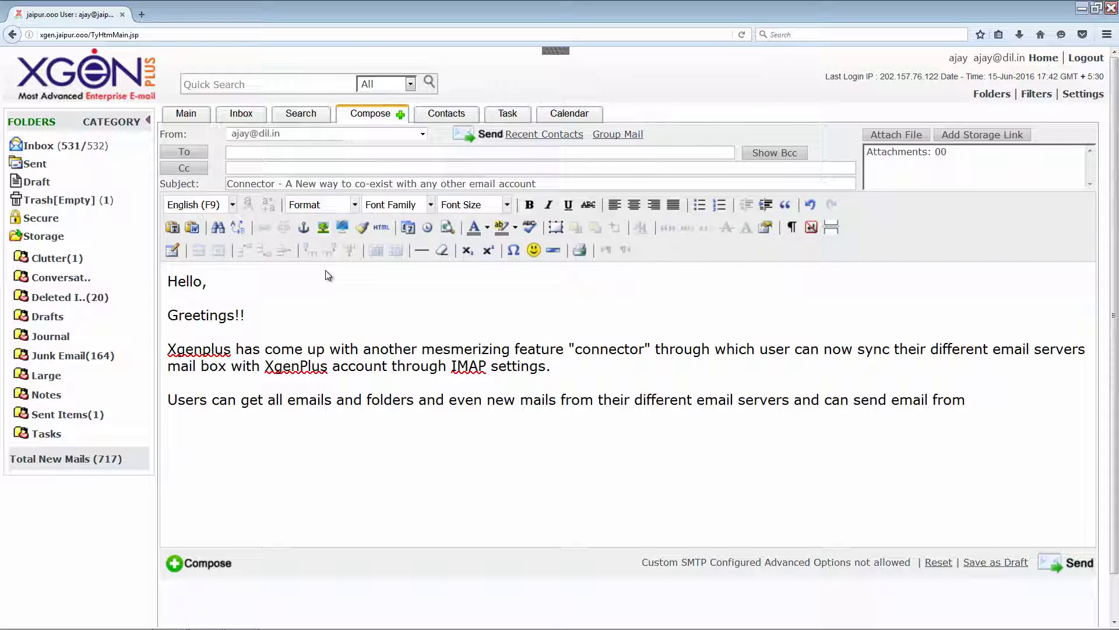
key("Return")
key("Return")
type("Stay Connected!!")
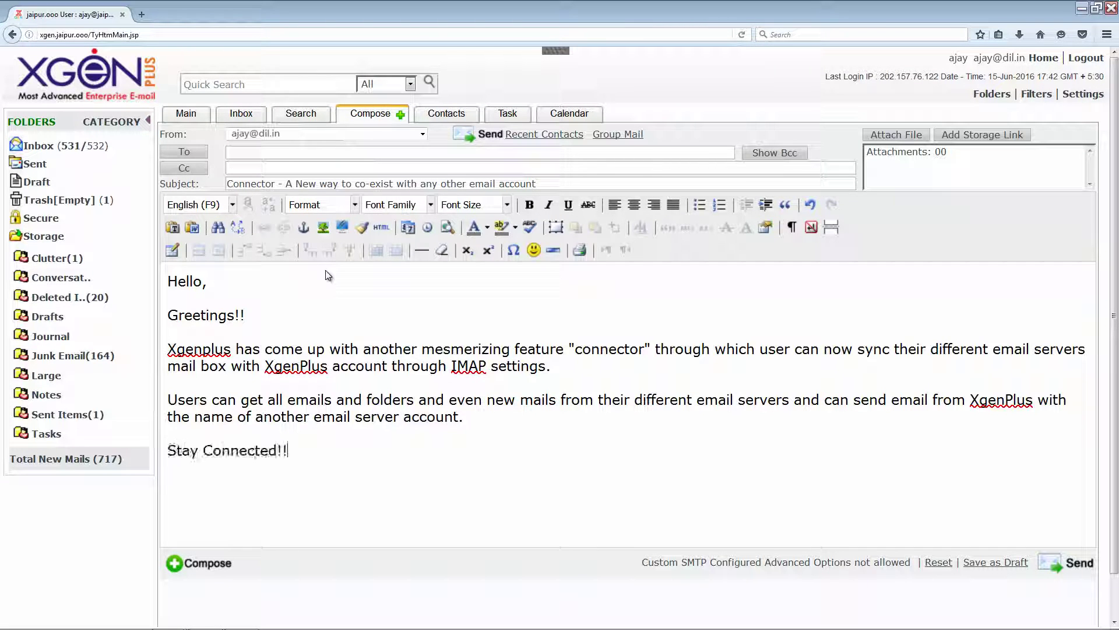
key("Return")
key("Return")
type("Warm Regards,")
key("Return")
type("Ajay")
- Enter the recipient's email address in To and send the test mail
left_click(247, 153)
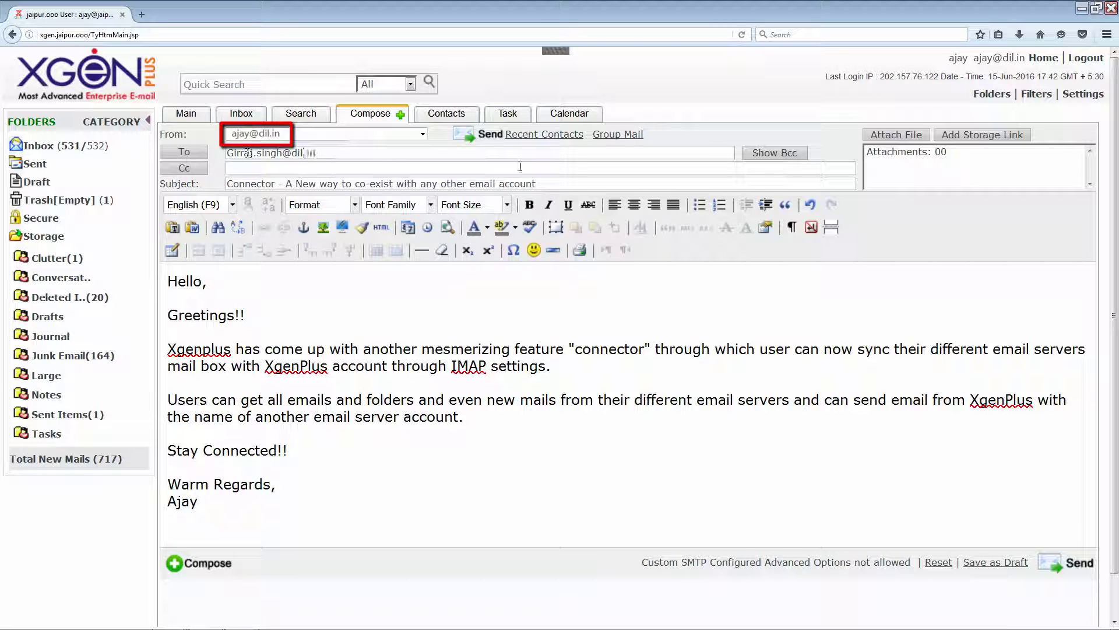
left_click(489, 134)
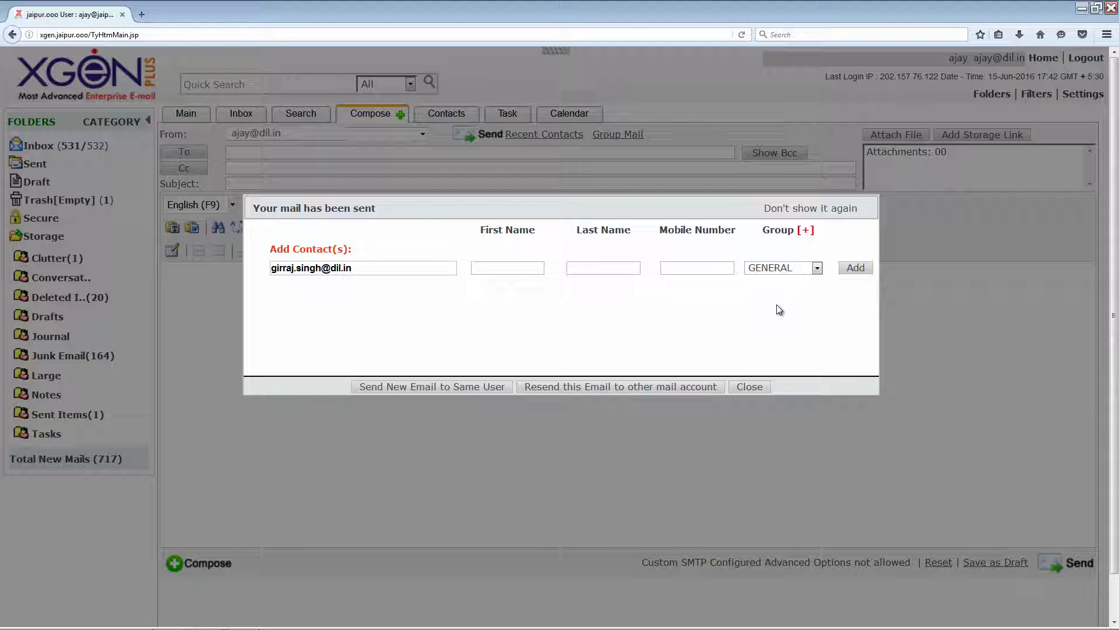
- Open the sent Connector mail from the Sent folder and bring up the sender's Update Contact form
left_click(751, 386)
left_click(33, 167)
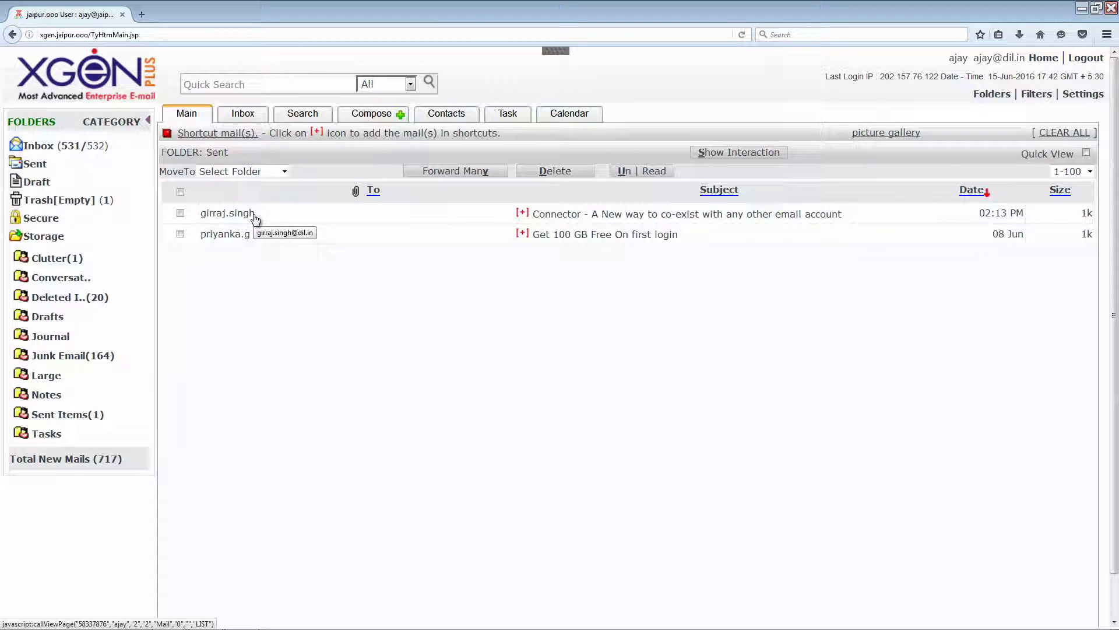
left_click(225, 215)
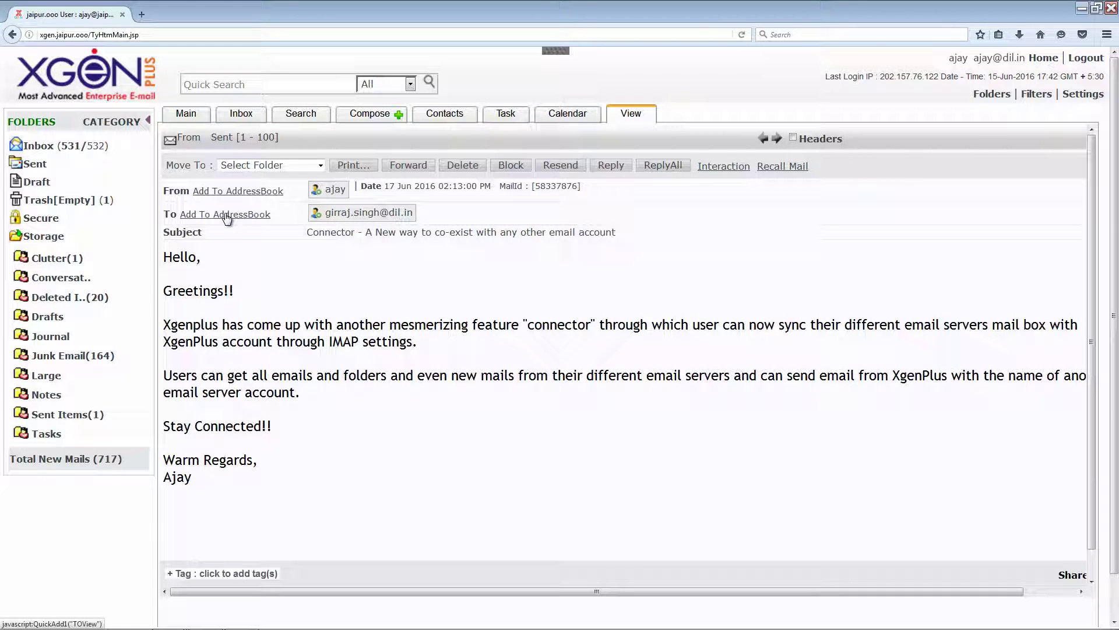
left_click(335, 190)
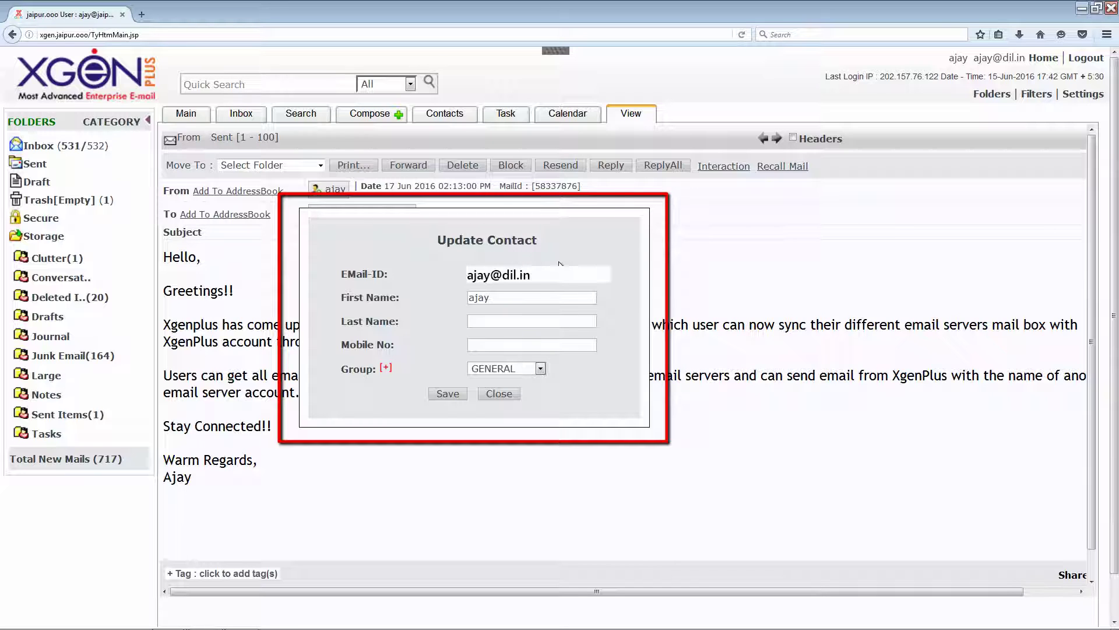